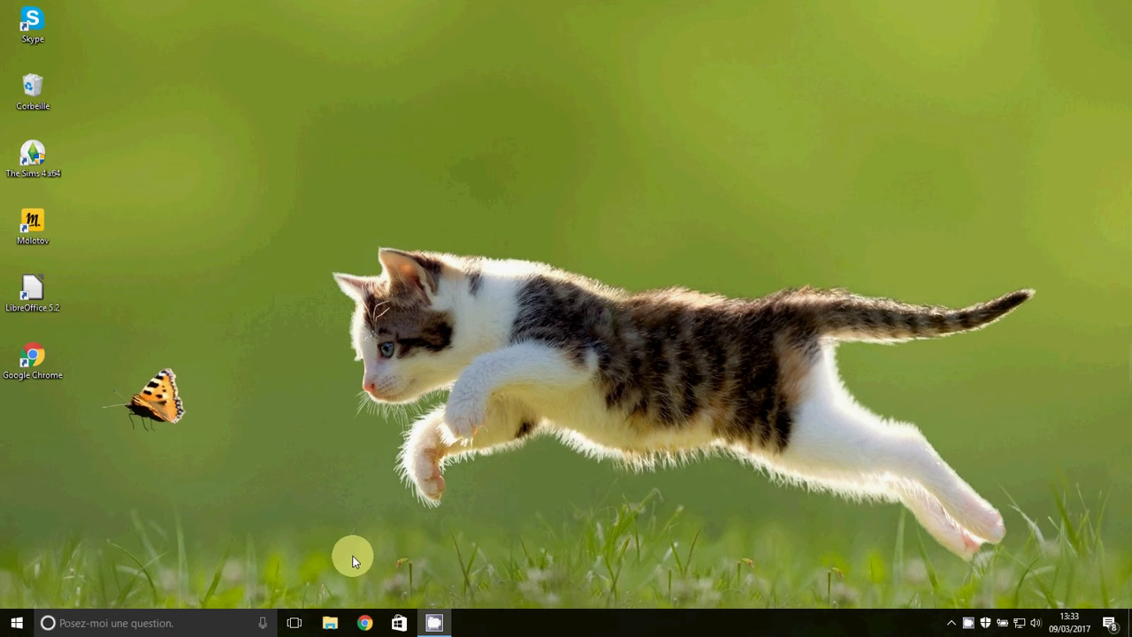
Examine the RAW and CATALOGUE subfolders of the LIGHTROOM folder in Images, and close File Explorer
{"action": "left_click", "coordinate": [328, 624]}
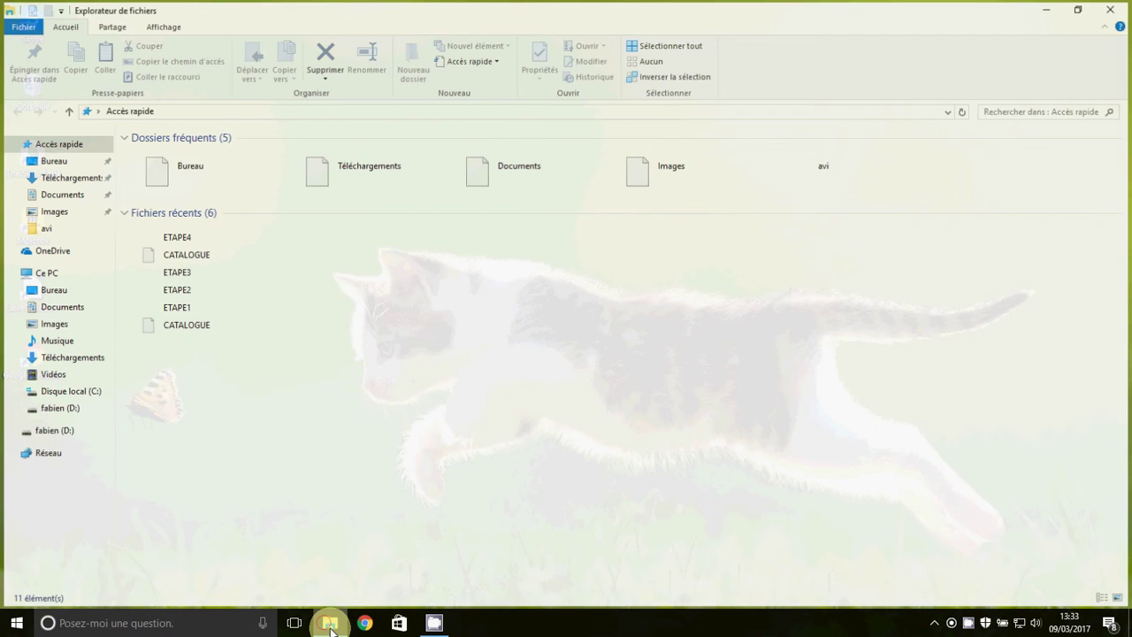
{"action": "left_click", "coordinate": [71, 216]}
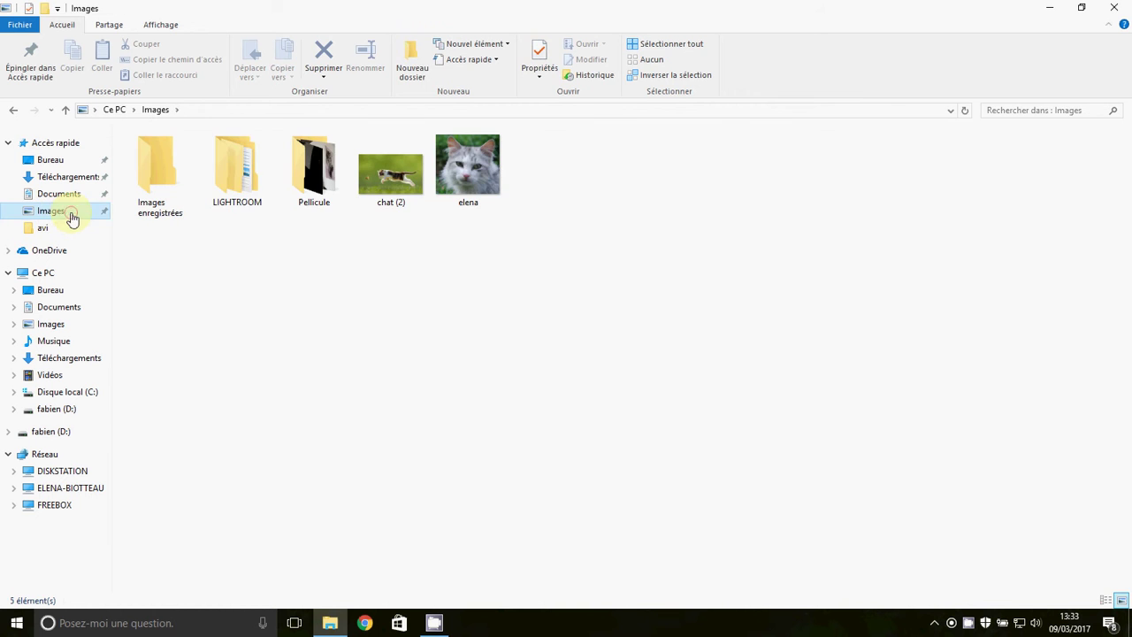
{"action": "double_click", "coordinate": [236, 156]}
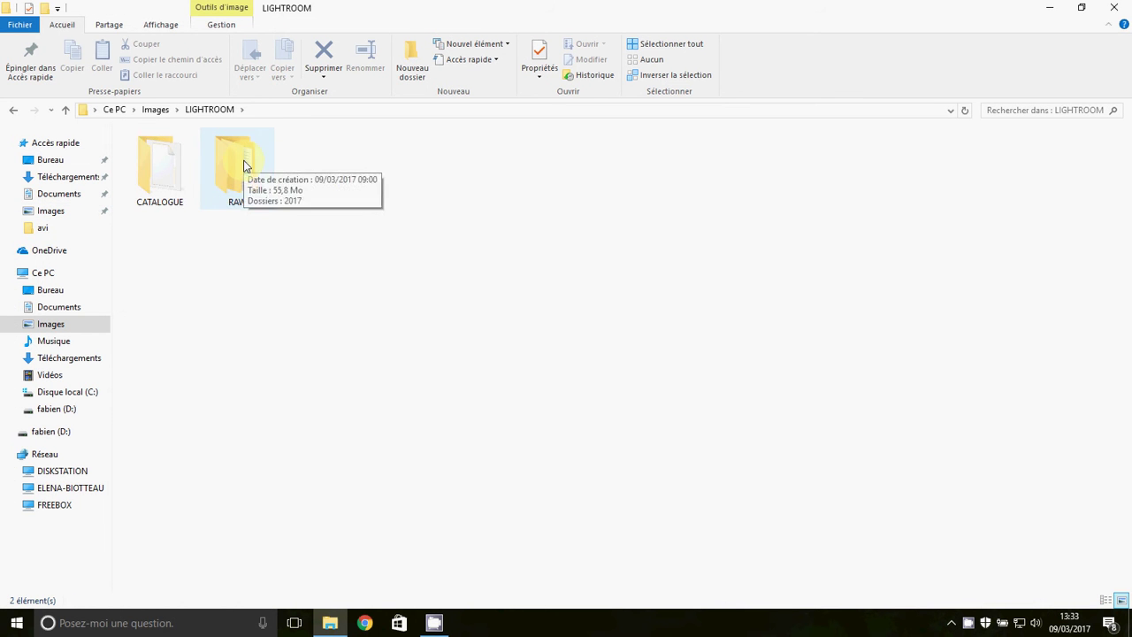
{"action": "double_click", "coordinate": [244, 165]}
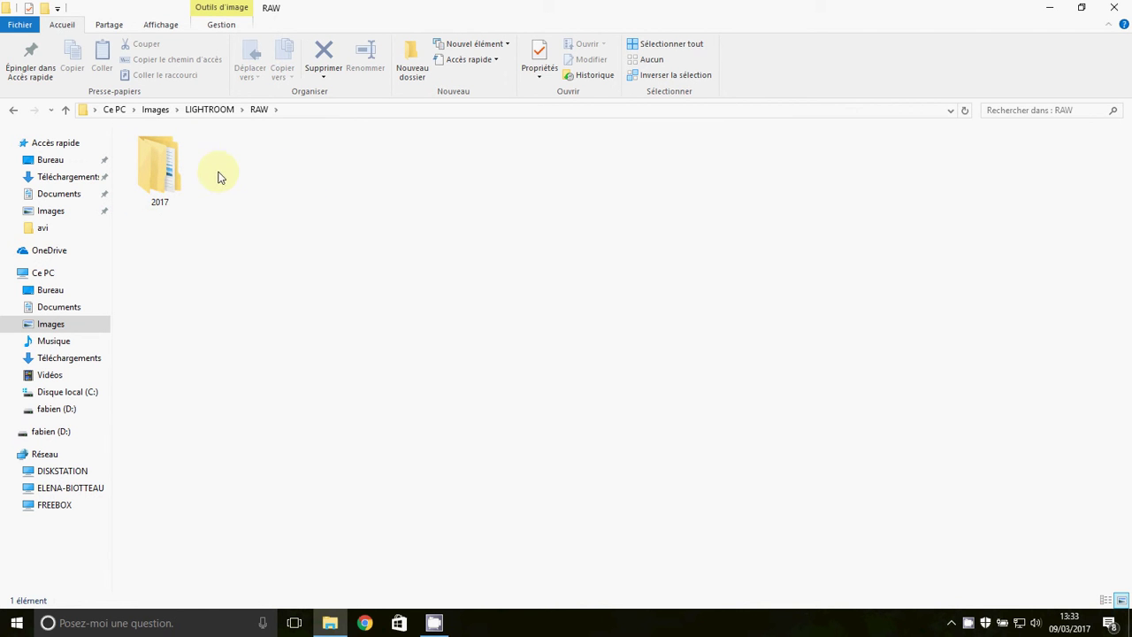
{"action": "left_click", "coordinate": [14, 109]}
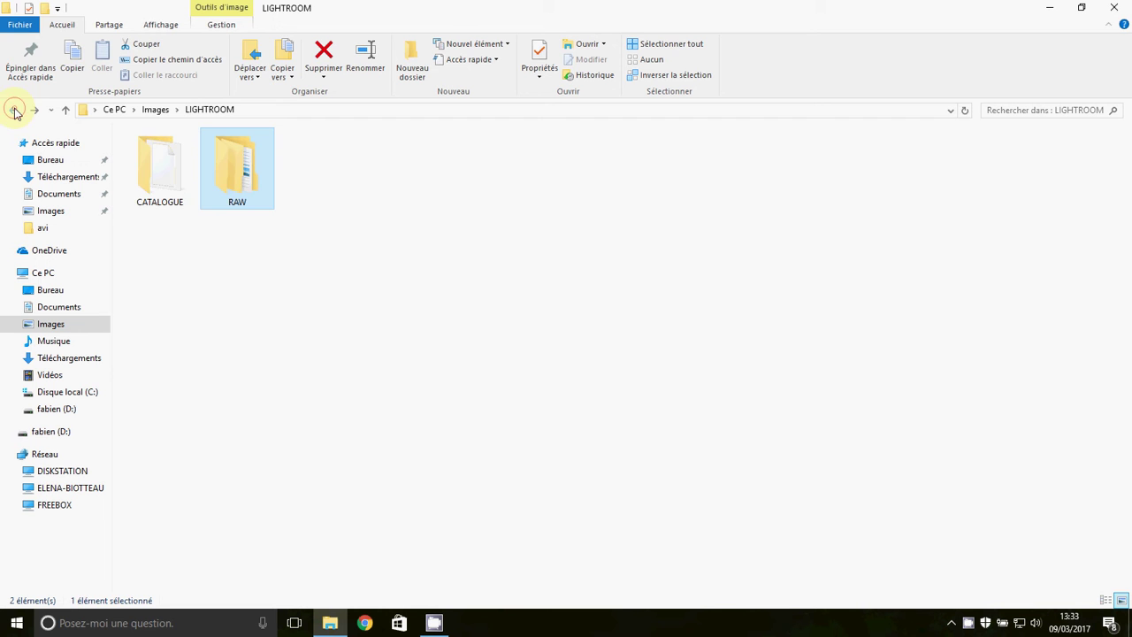
{"action": "double_click", "coordinate": [147, 161]}
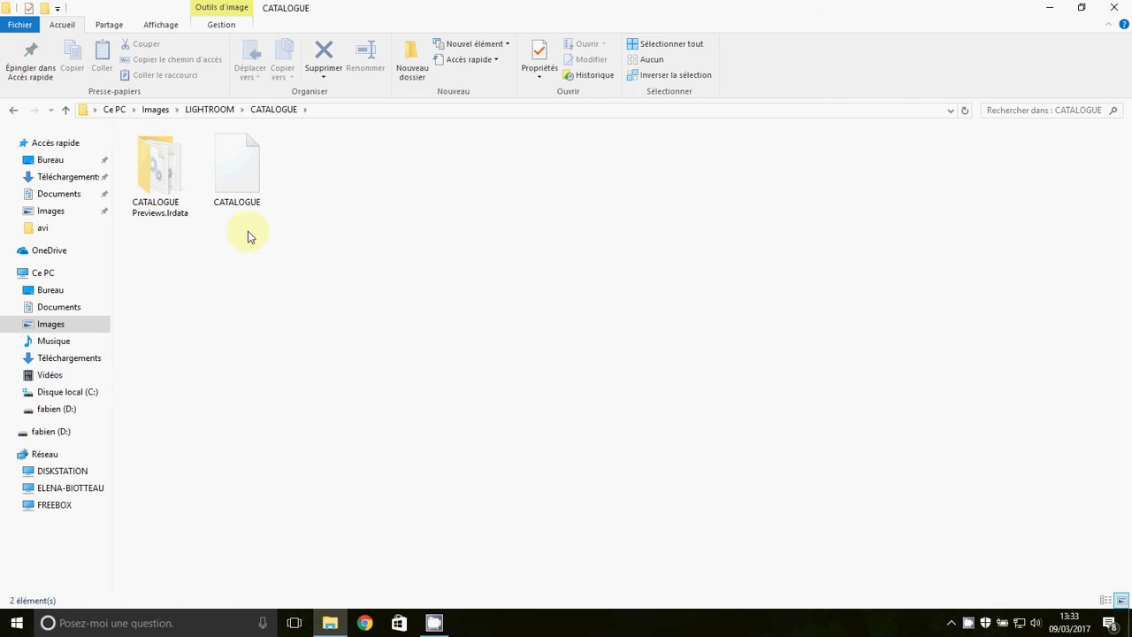
{"action": "left_click", "coordinate": [14, 110]}
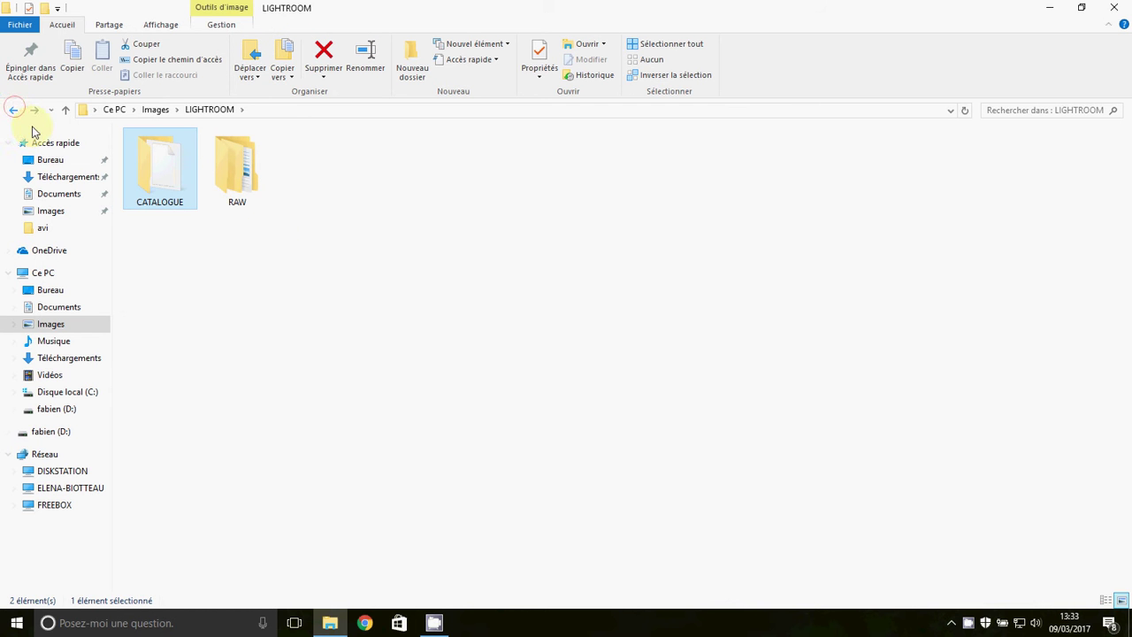
{"action": "left_click", "coordinate": [13, 110]}
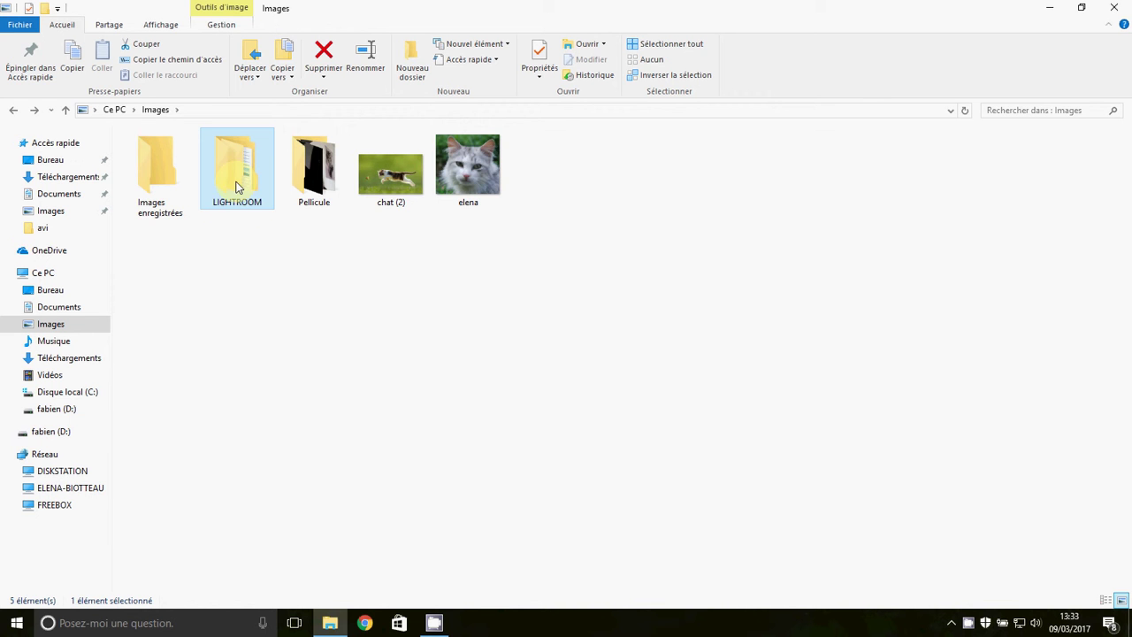
{"action": "mouse_move", "coordinate": [234, 174]}
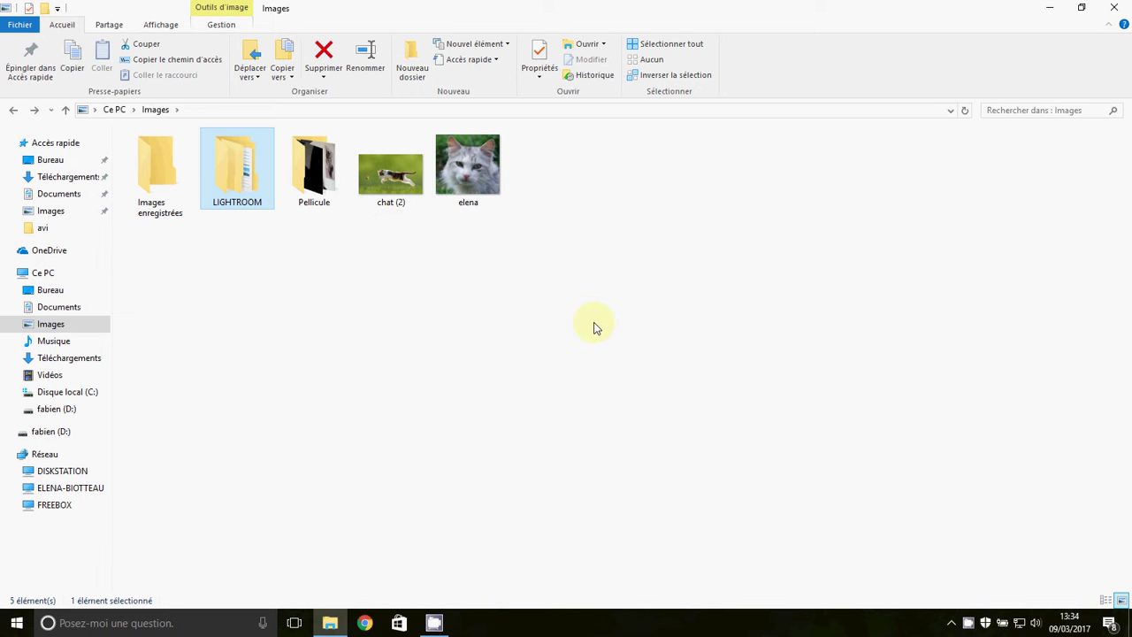
{"action": "left_click", "coordinate": [1120, 11]}
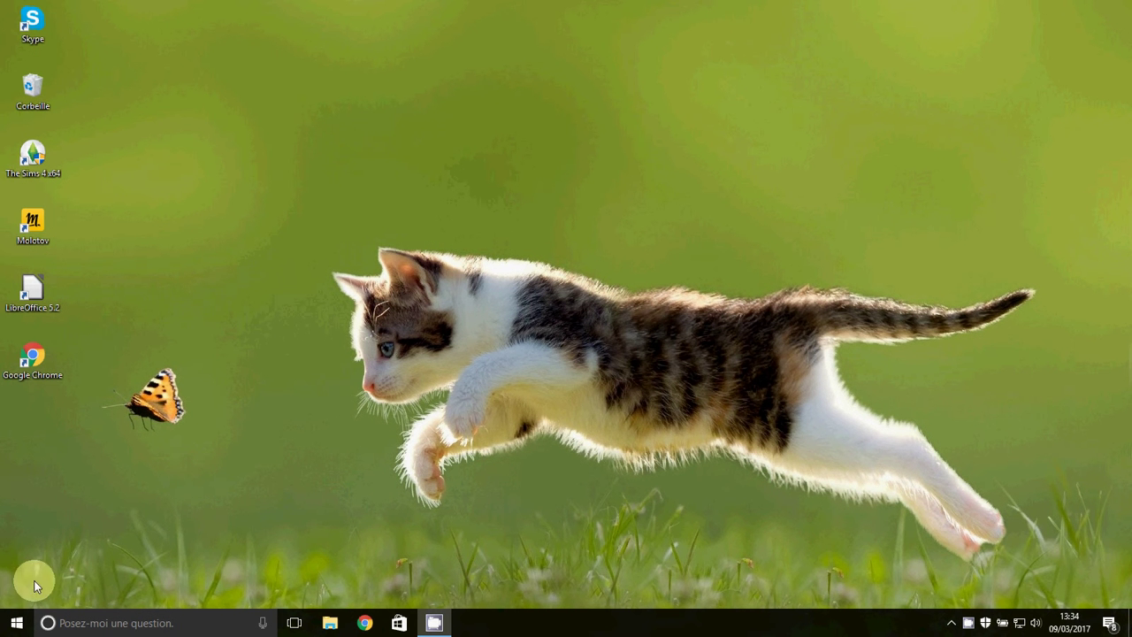
Search Windows Settings for "sauvegarde", open the backup settings and add drive D: as the File History backup drive
{"action": "left_click", "coordinate": [16, 626]}
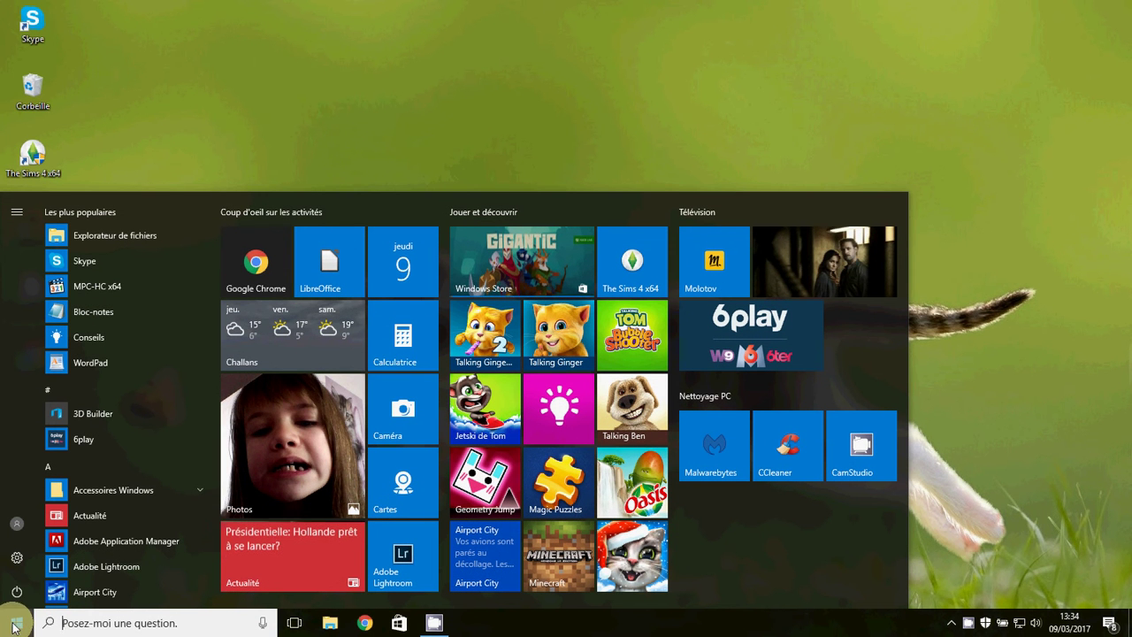
{"action": "left_click", "coordinate": [18, 560]}
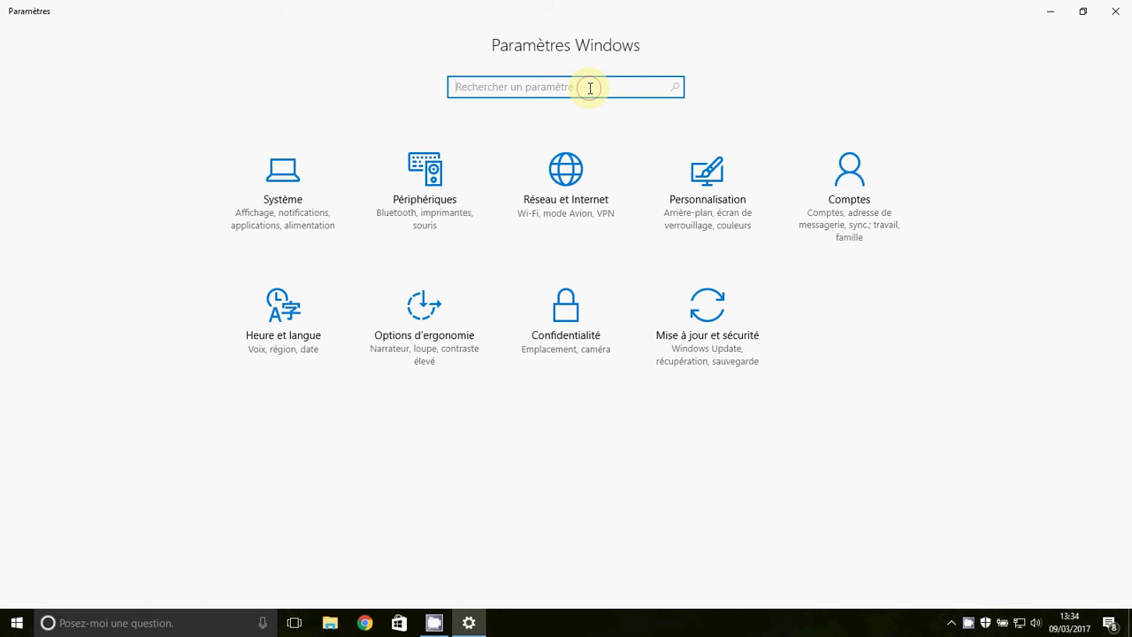
{"action": "type", "text": "sauvegarde"}
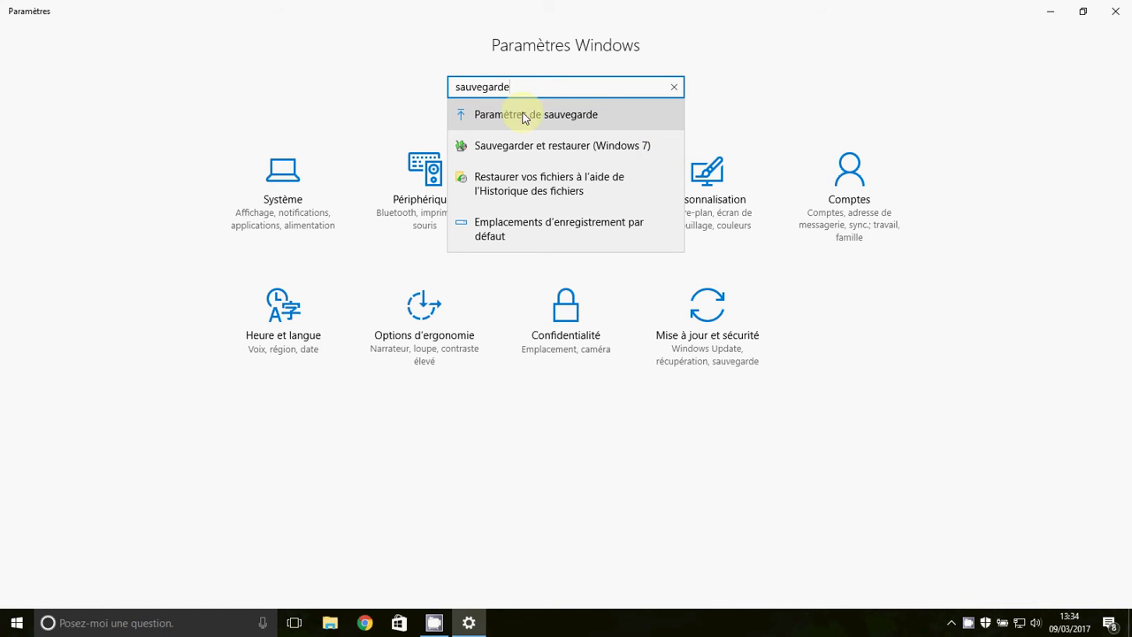
{"action": "left_click", "coordinate": [633, 117]}
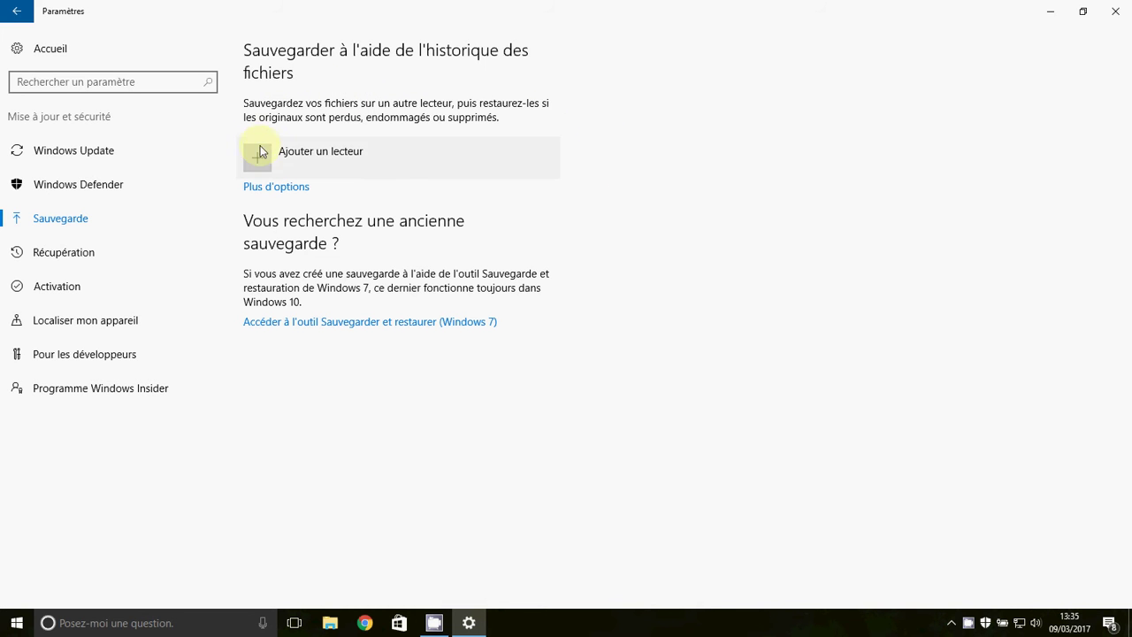
{"action": "left_click", "coordinate": [320, 157]}
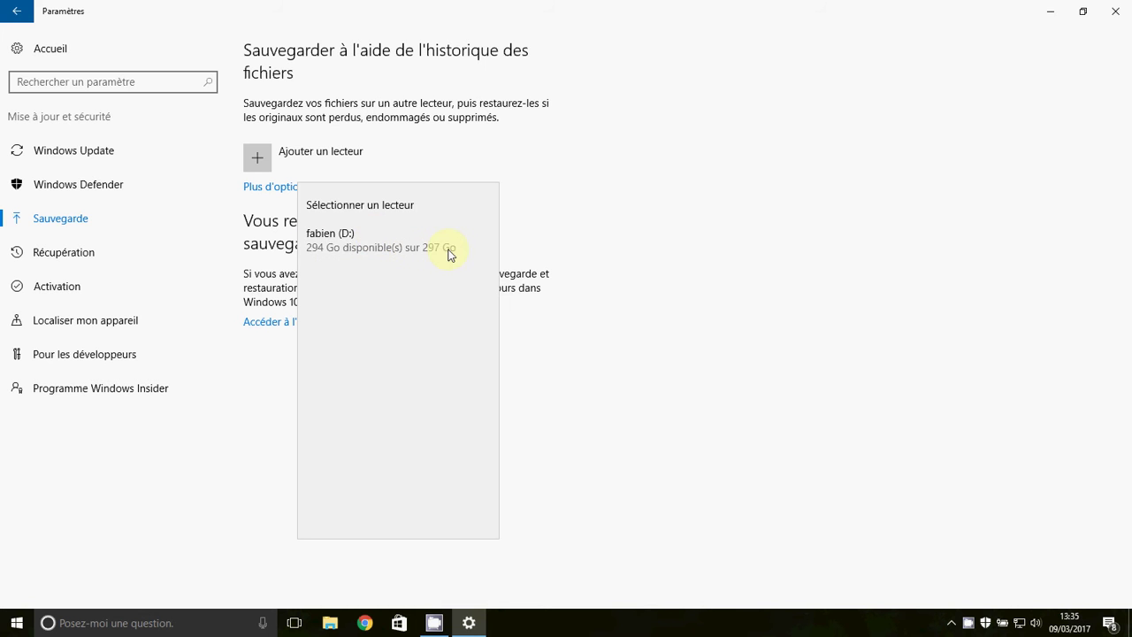
{"action": "left_click", "coordinate": [334, 237]}
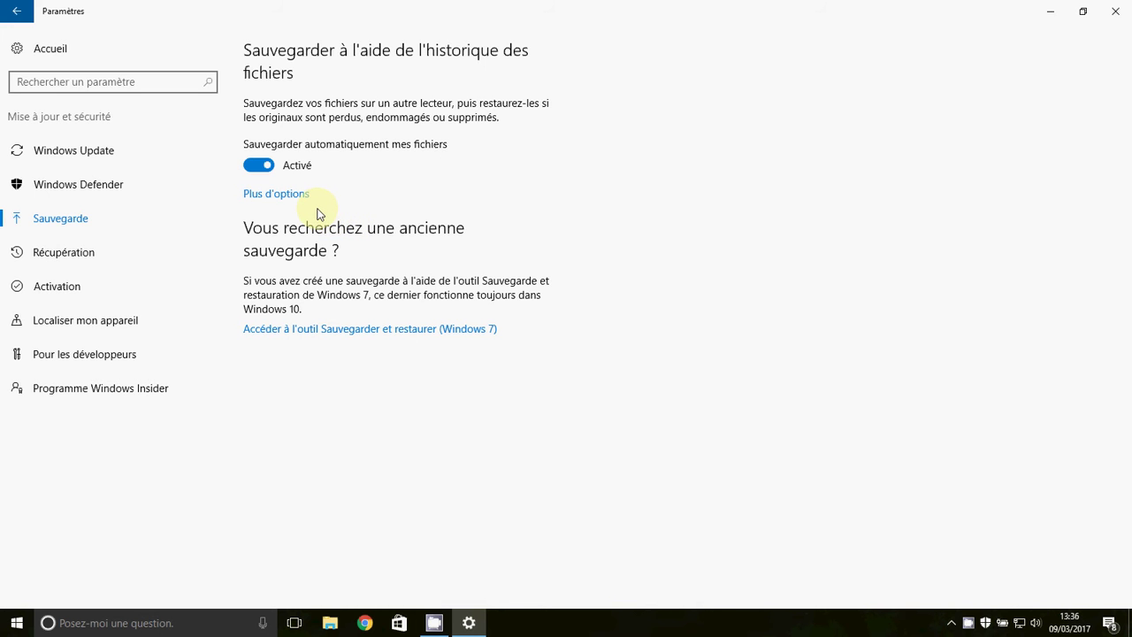
In the additional backup options, set the file backup frequency to "Tous les jours"
{"action": "left_click", "coordinate": [253, 203]}
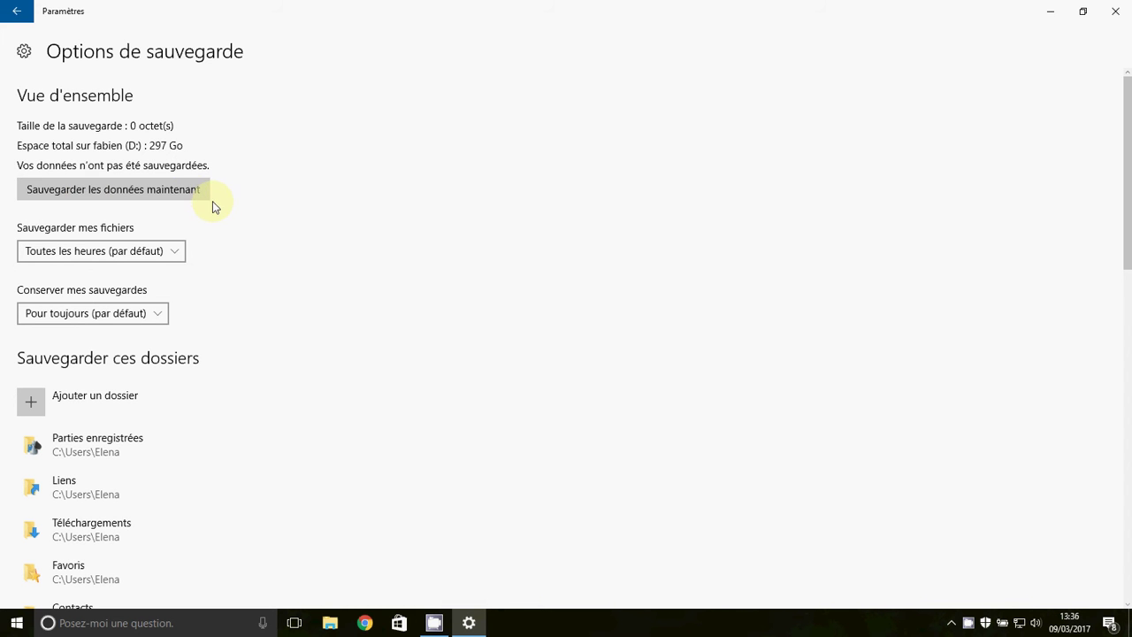
{"action": "left_click", "coordinate": [173, 254]}
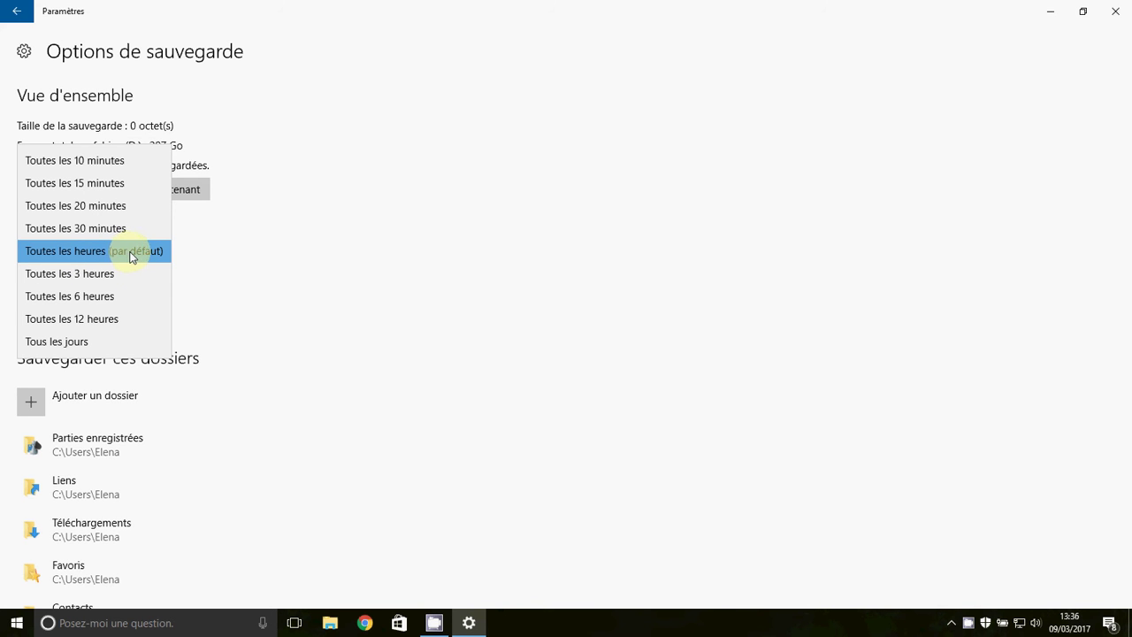
{"action": "left_click", "coordinate": [99, 342]}
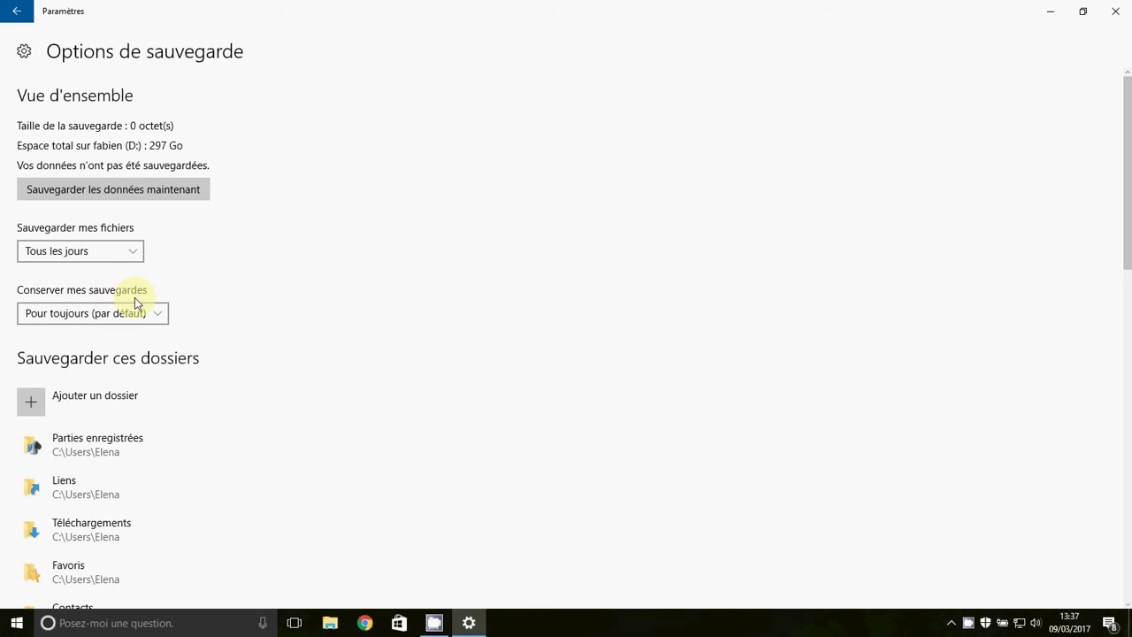
Set the backup retention period to "Jusqu'à saturation de l'espace"
{"action": "left_click", "coordinate": [160, 316]}
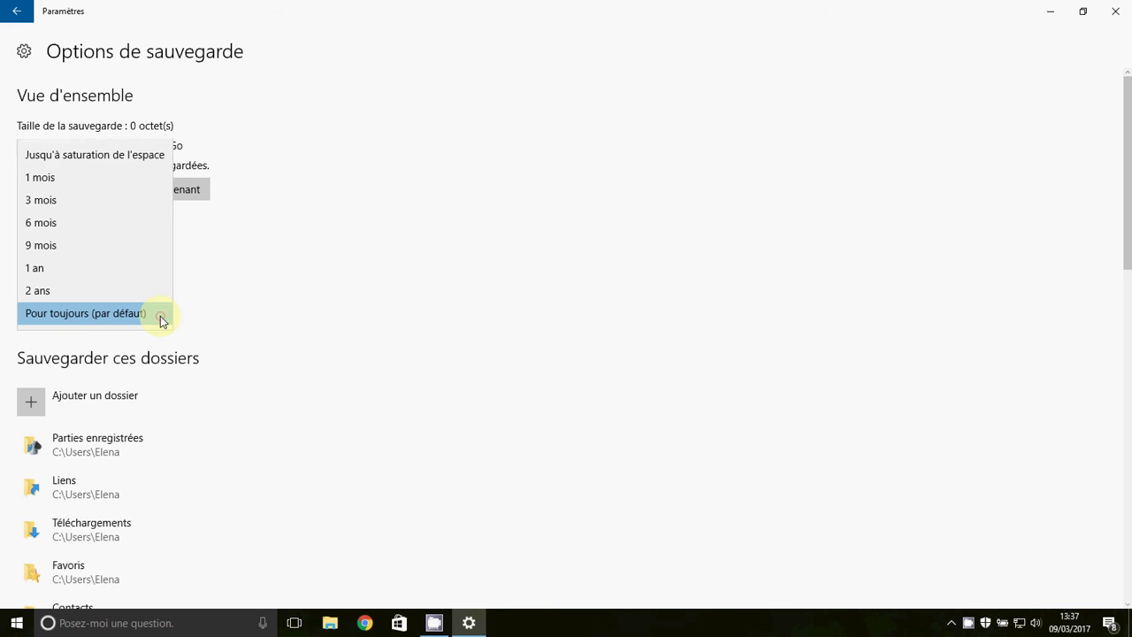
{"action": "left_click", "coordinate": [160, 316]}
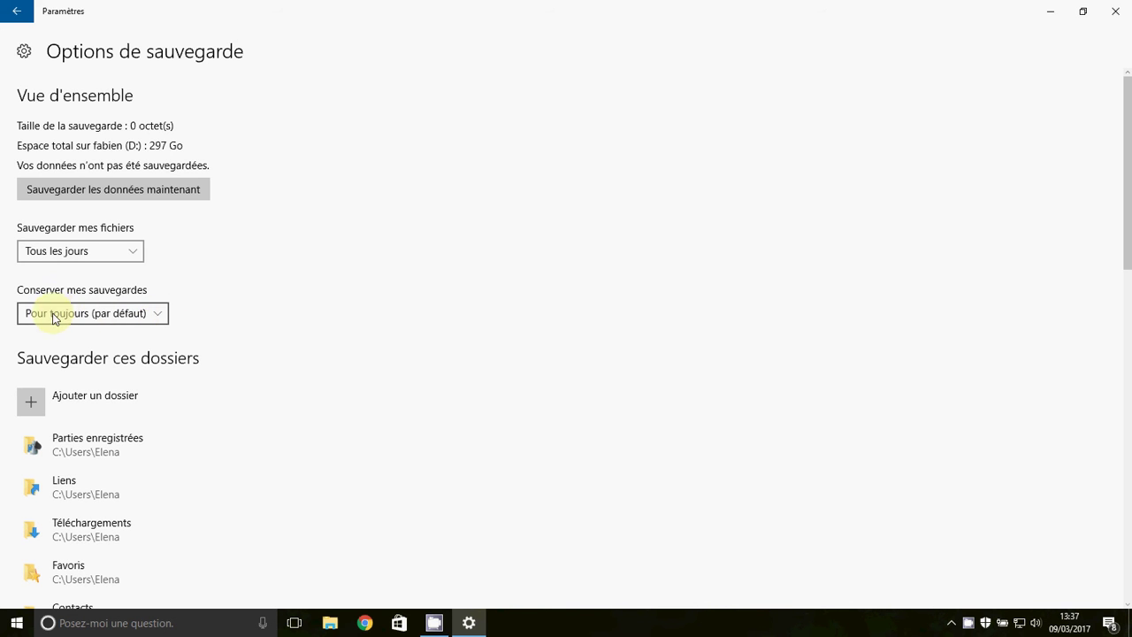
{"action": "left_click", "coordinate": [158, 316]}
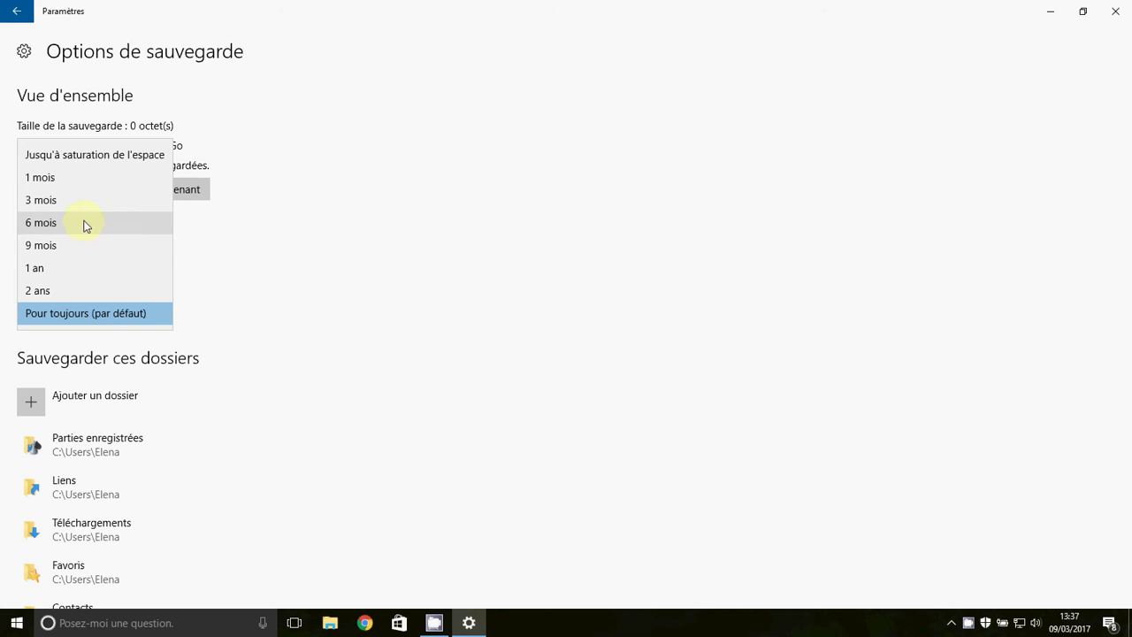
{"action": "left_click", "coordinate": [71, 157]}
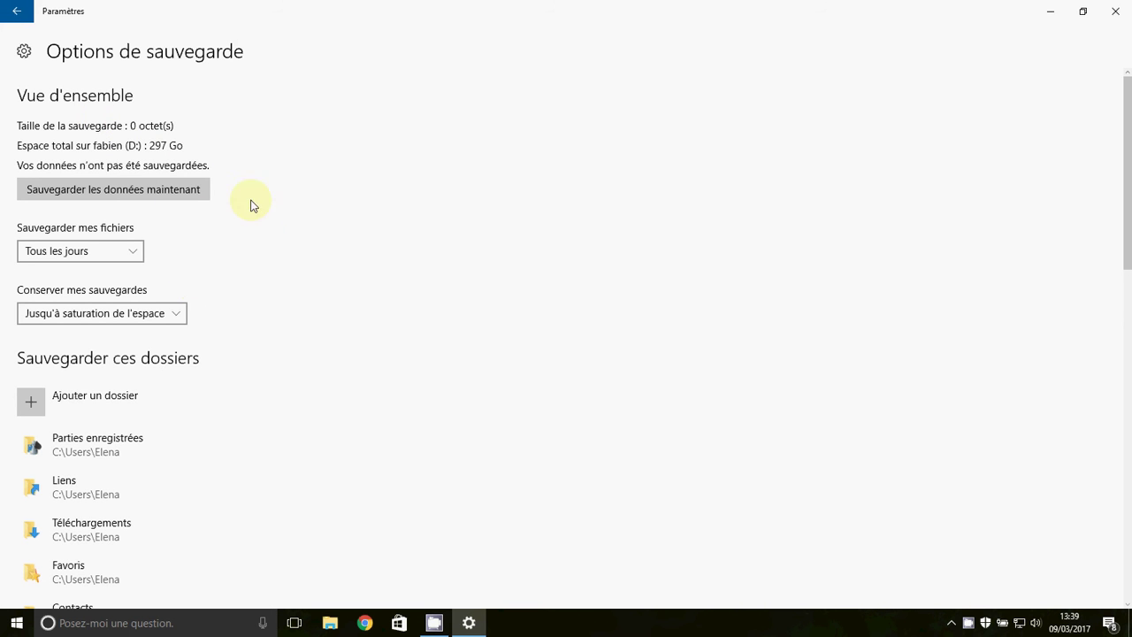
Review the folders included in the backup, the exclusions and the section on using another drive, and close Settings
{"action": "scroll", "coordinate": [244, 331], "scroll_direction": "down", "scroll_amount": 2}
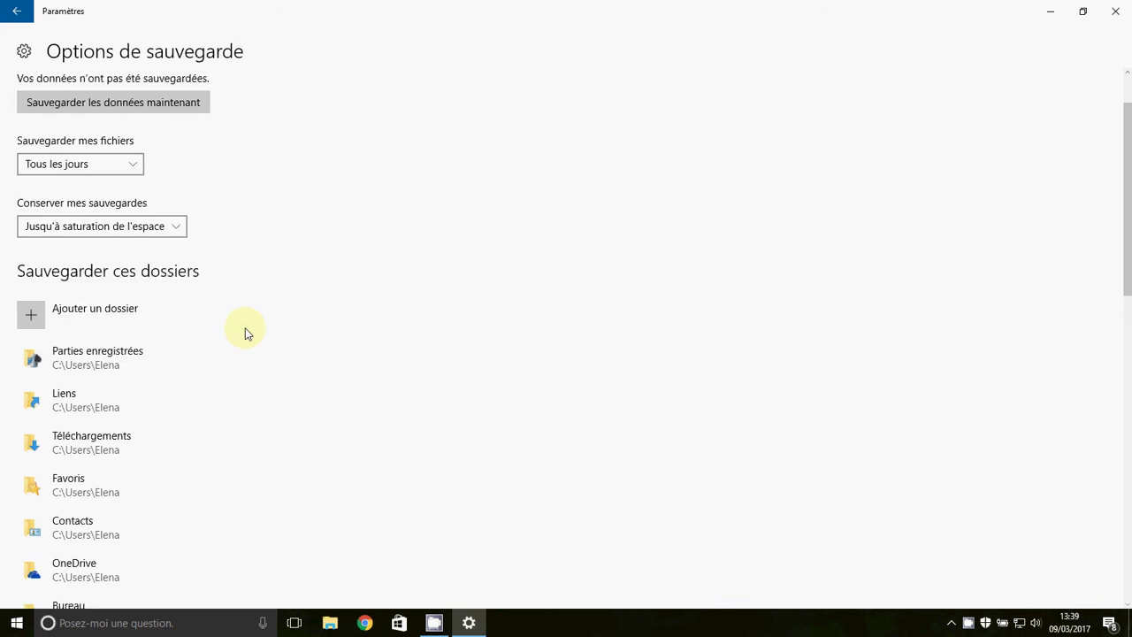
{"action": "scroll", "coordinate": [245, 331], "scroll_direction": "down", "scroll_amount": 2}
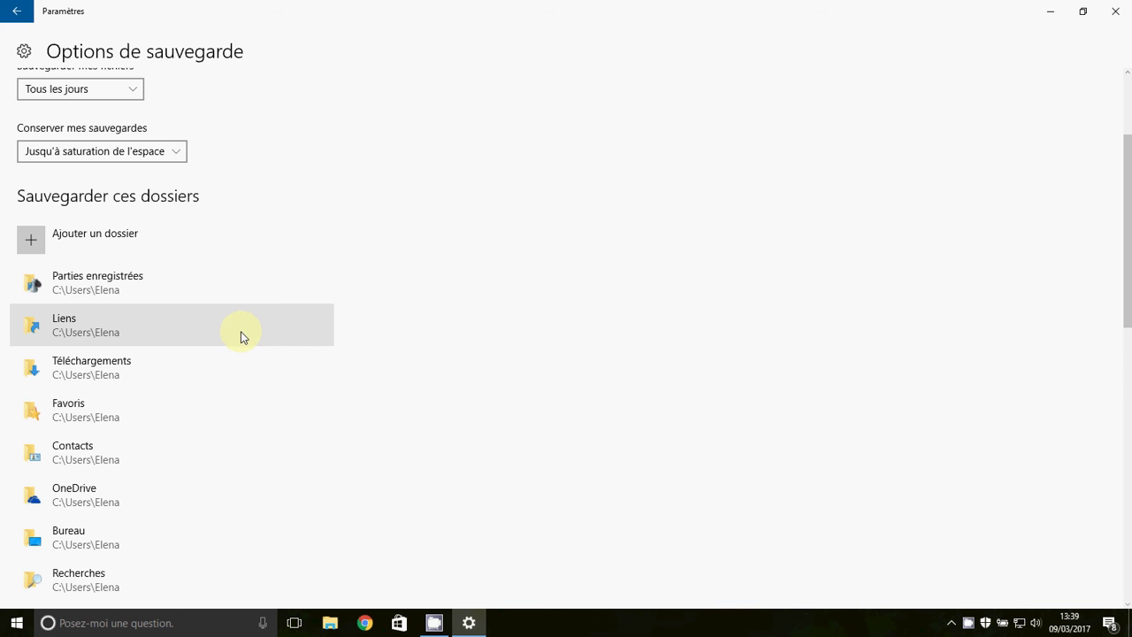
{"action": "scroll", "coordinate": [184, 210], "scroll_direction": "down", "scroll_amount": 3}
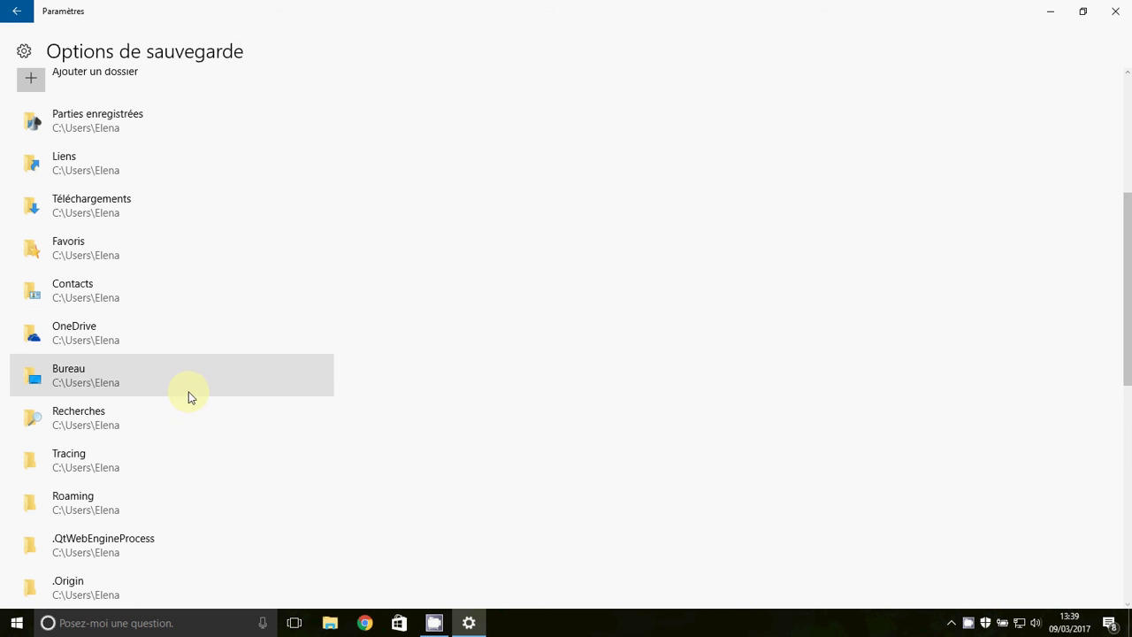
{"action": "scroll", "coordinate": [248, 392], "scroll_direction": "down", "scroll_amount": 3}
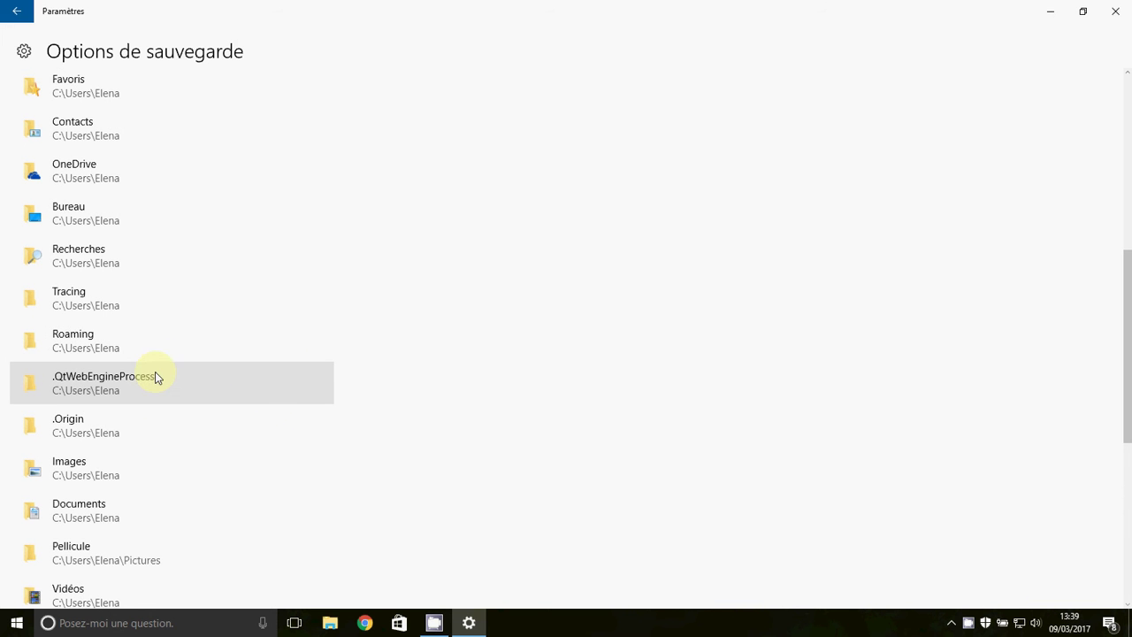
{"action": "scroll", "coordinate": [324, 435], "scroll_direction": "down", "scroll_amount": 3}
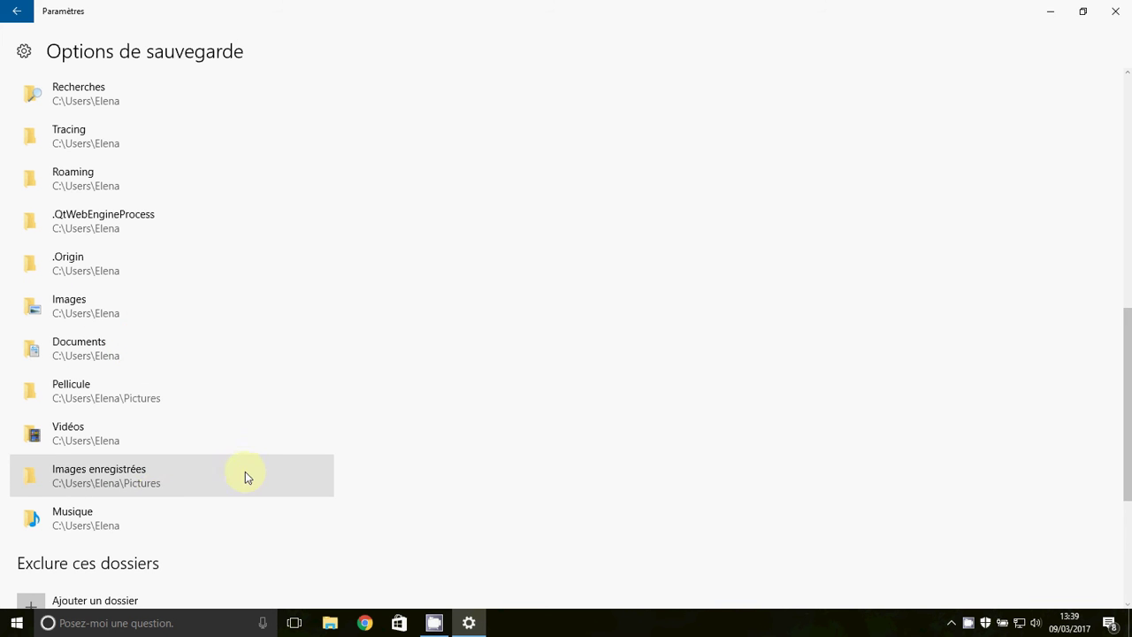
{"action": "scroll", "coordinate": [247, 476], "scroll_direction": "down", "scroll_amount": 4}
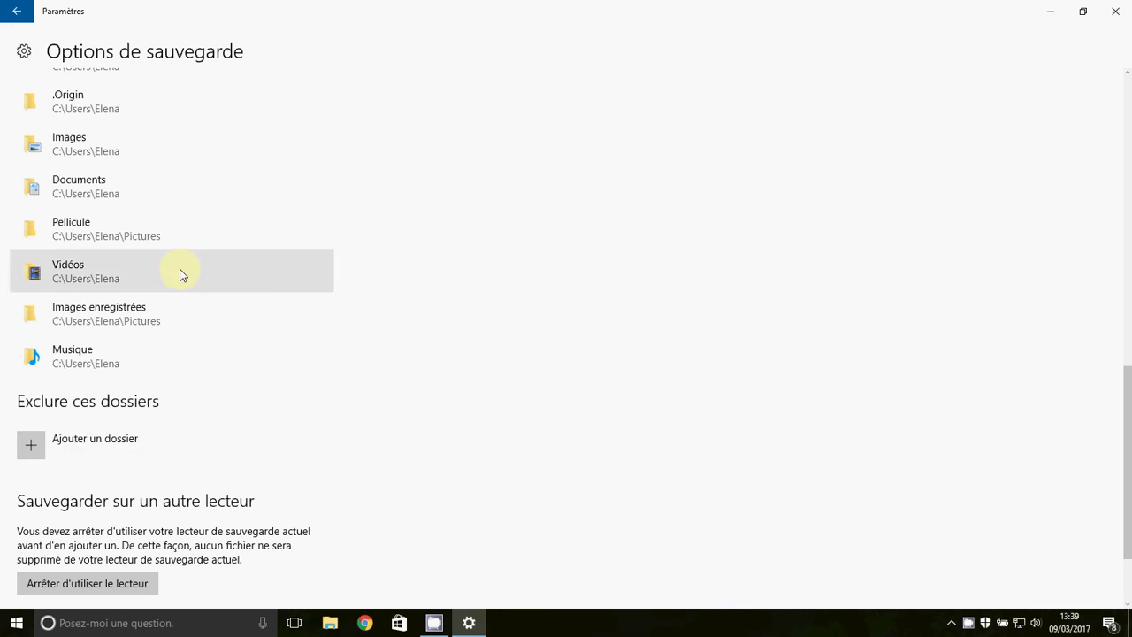
{"action": "scroll", "coordinate": [223, 355], "scroll_direction": "up", "scroll_amount": 1}
{"action": "scroll", "coordinate": [222, 354], "scroll_direction": "up", "scroll_amount": 3}
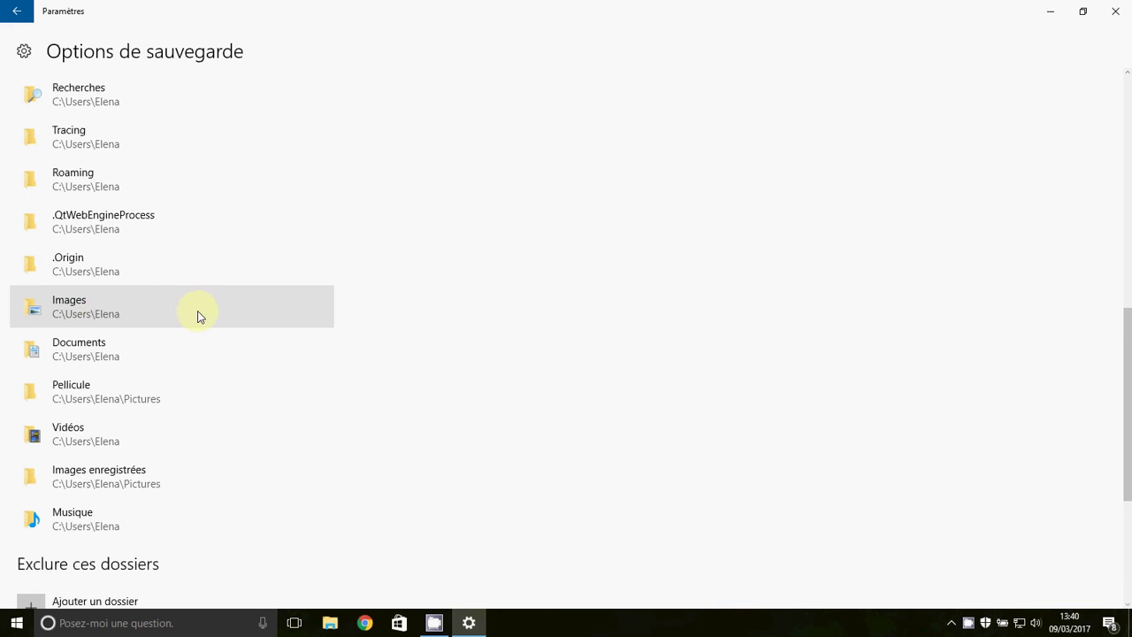
{"action": "scroll", "coordinate": [342, 372], "scroll_direction": "down", "scroll_amount": 5}
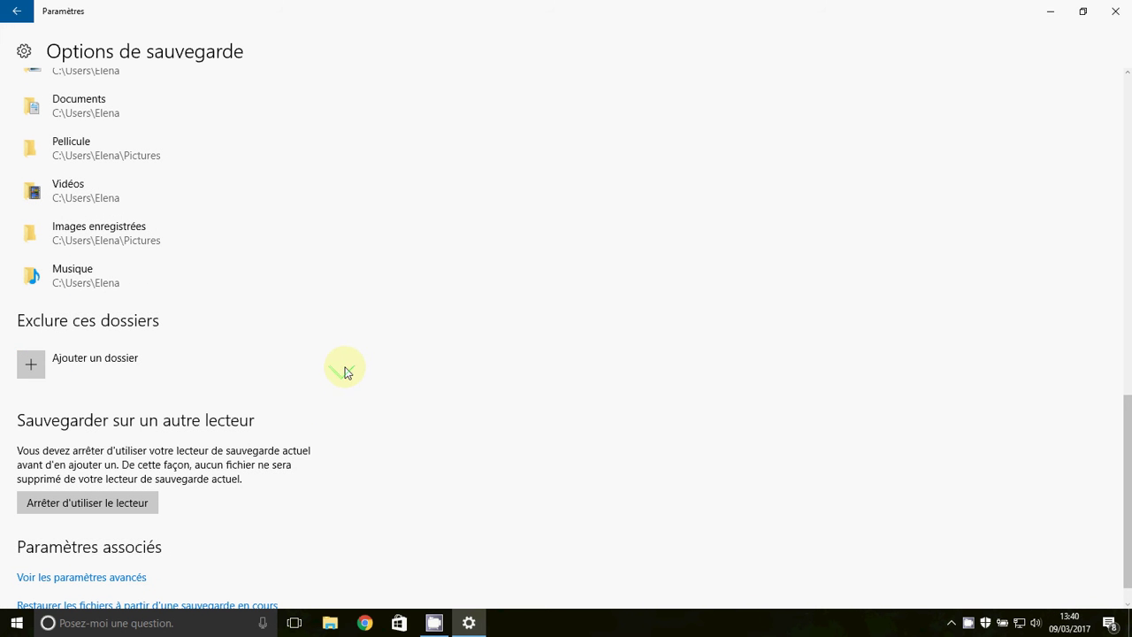
{"action": "scroll", "coordinate": [305, 469], "scroll_direction": "down", "scroll_amount": 1}
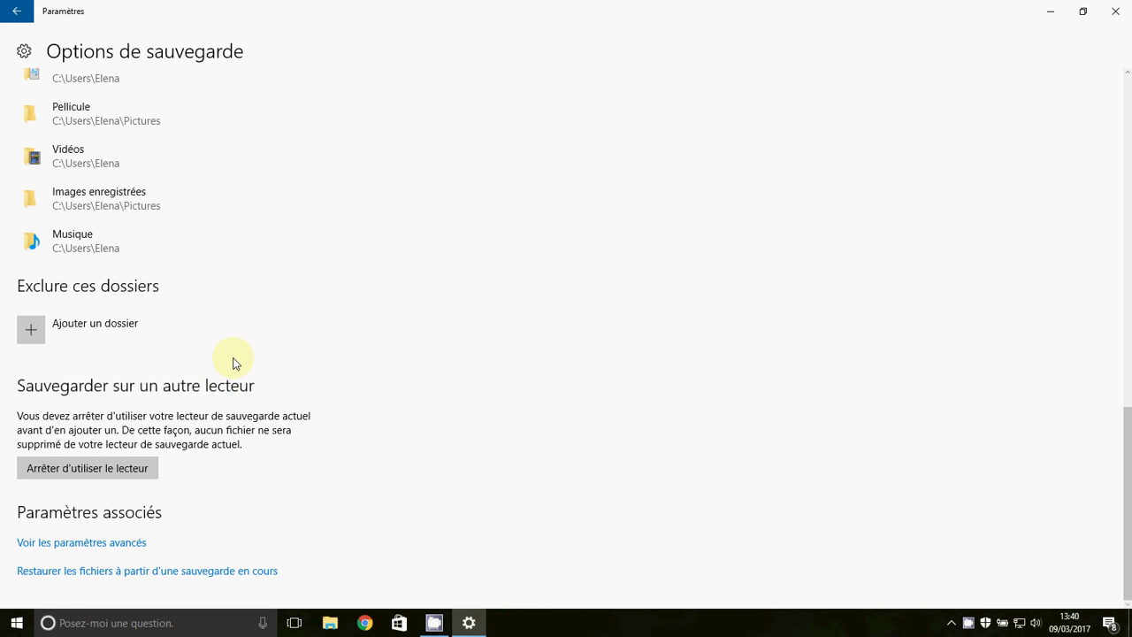
{"action": "scroll", "coordinate": [241, 358], "scroll_direction": "up", "scroll_amount": 20}
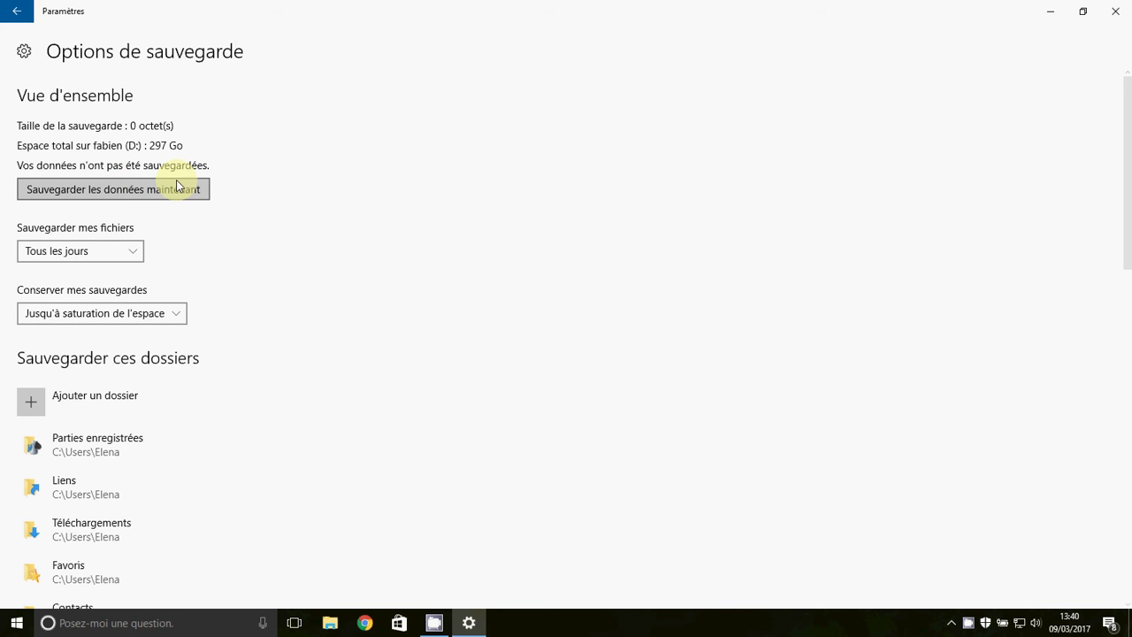
{"action": "left_click", "coordinate": [18, 14]}
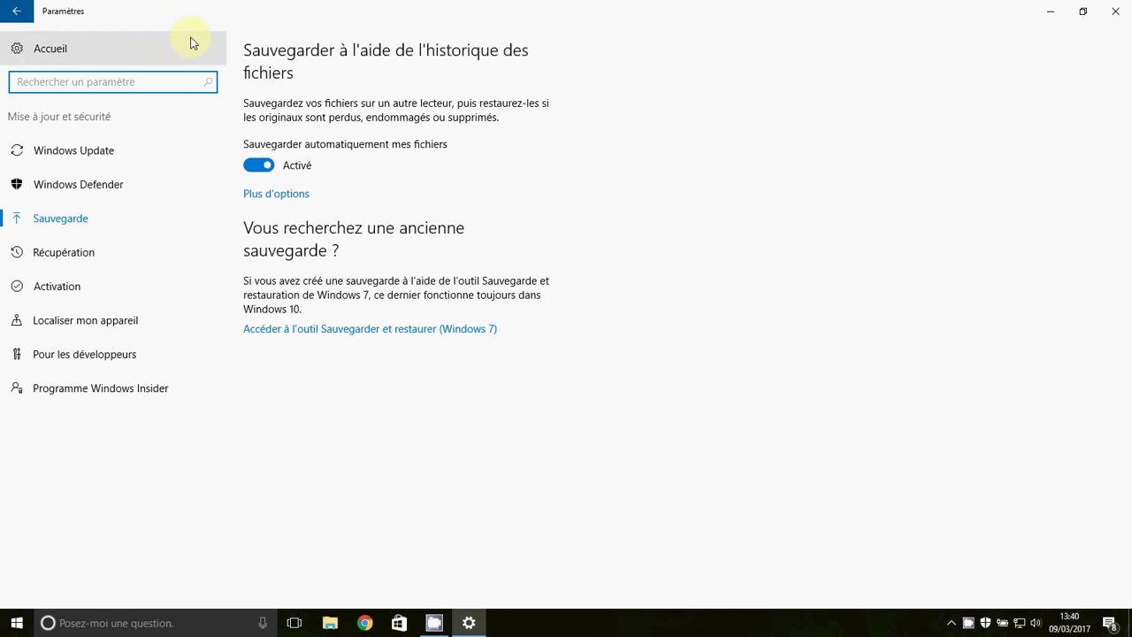
{"action": "left_click", "coordinate": [1112, 13]}
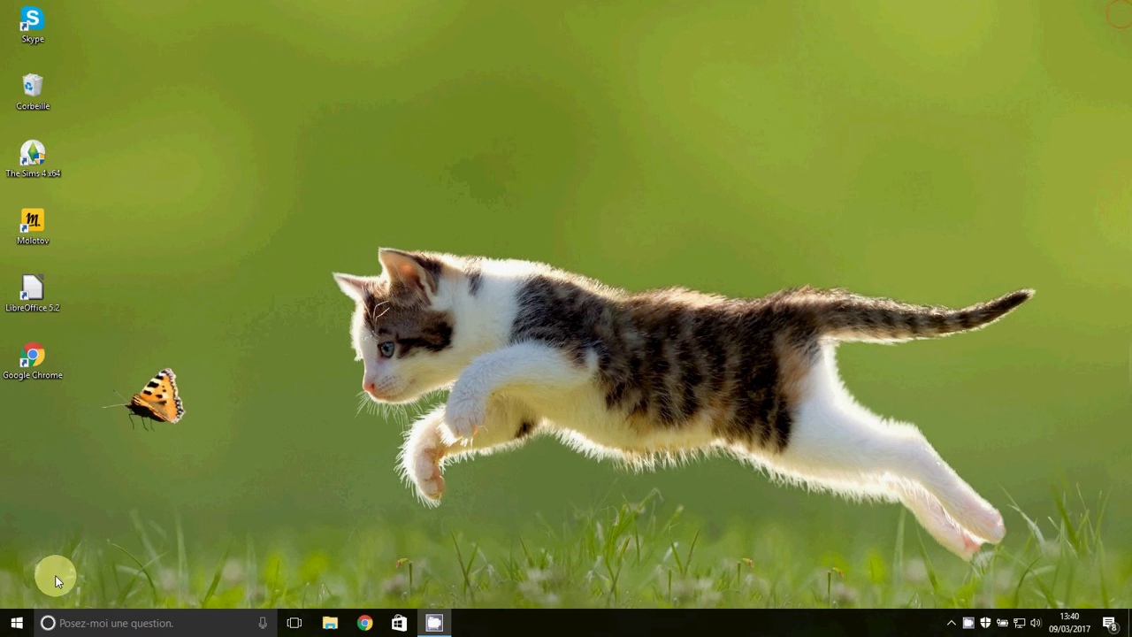
Search Windows Settings for "sauv", open the backup settings and check the overview in the additional backup options
{"action": "left_click", "coordinate": [15, 623]}
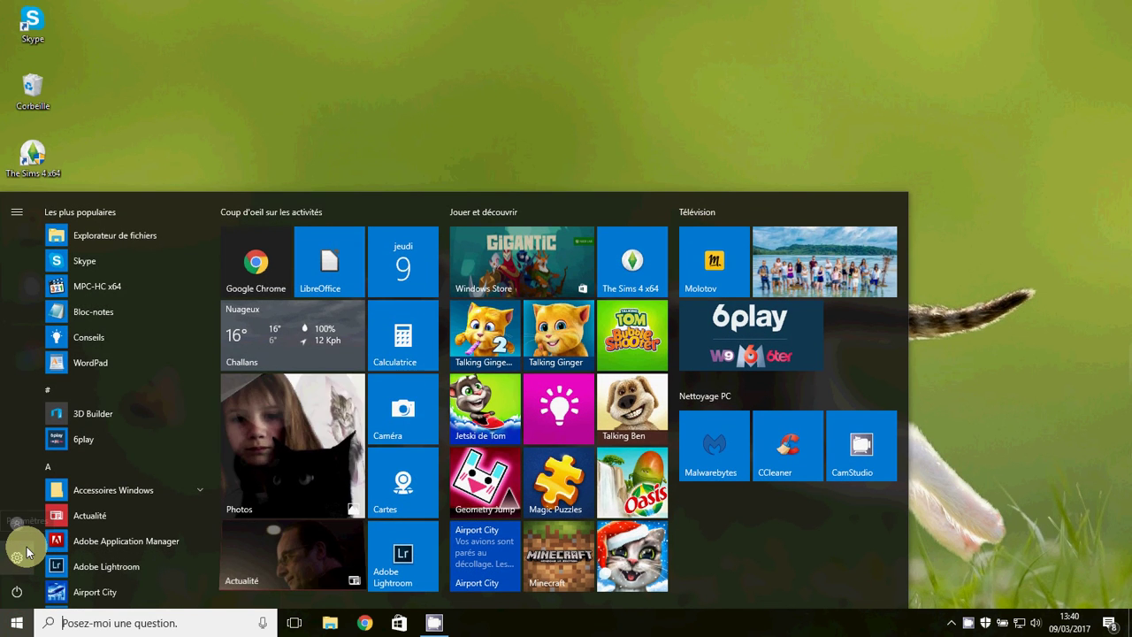
{"action": "left_click", "coordinate": [24, 555]}
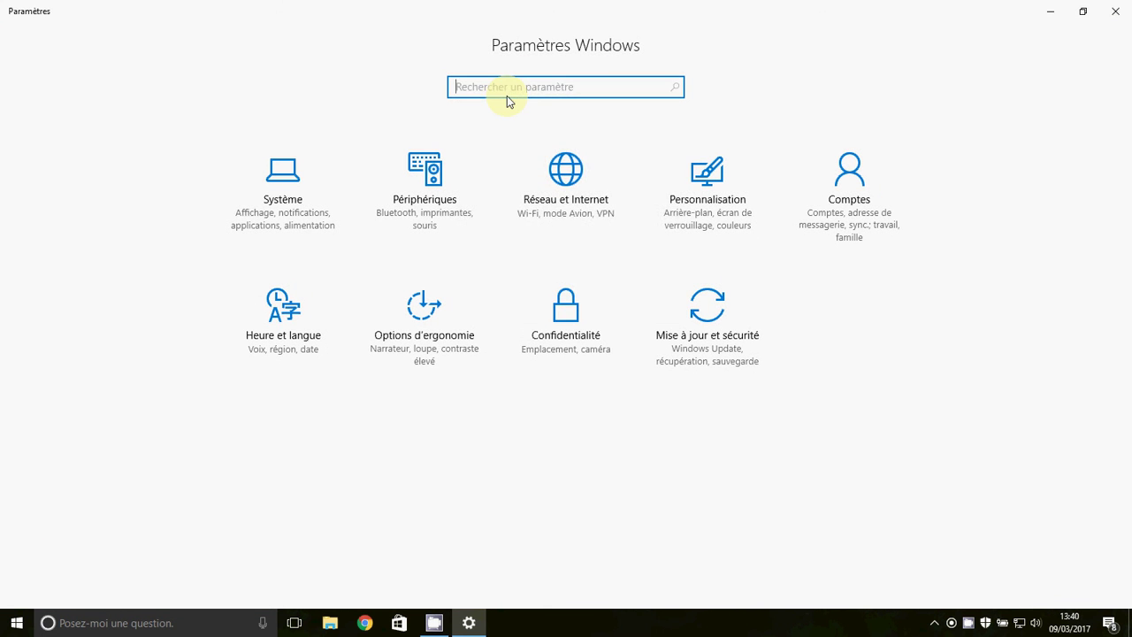
{"action": "type", "text": "sauv"}
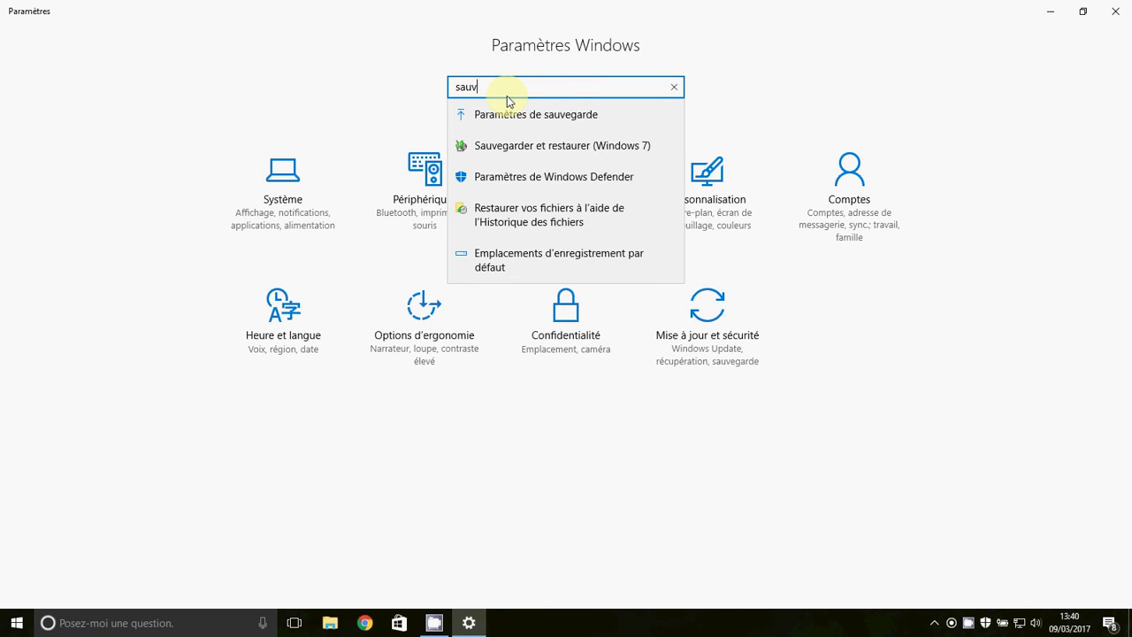
{"action": "left_click", "coordinate": [616, 114]}
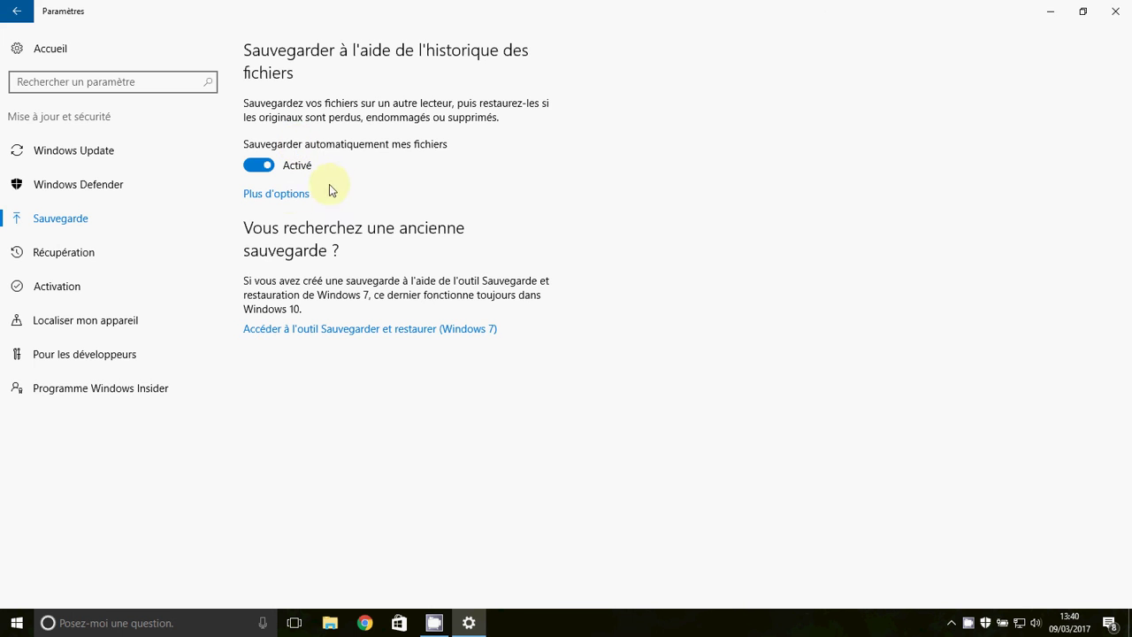
{"action": "left_click", "coordinate": [288, 199]}
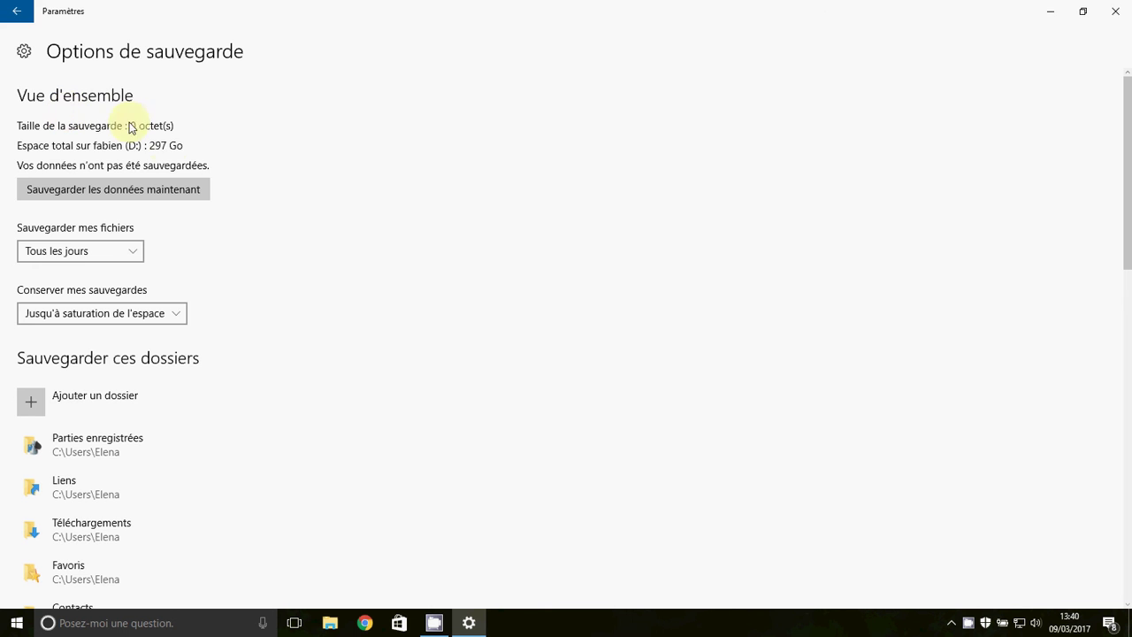
Leave the backup options, review the recovery options under "Récupération" and close Settings
{"action": "left_click", "coordinate": [19, 14]}
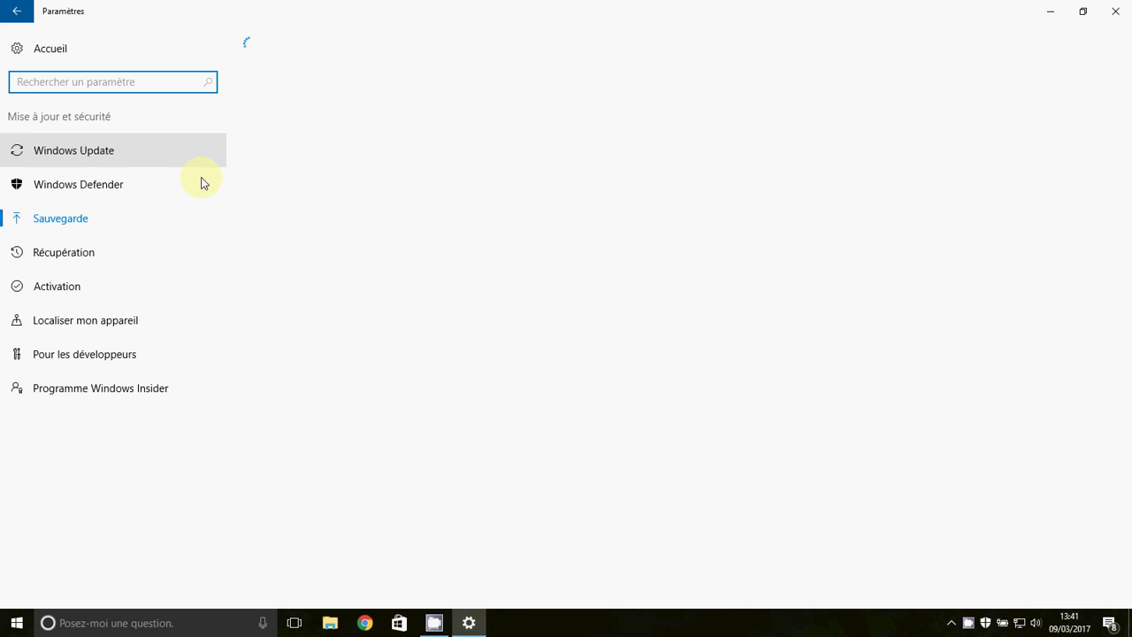
{"action": "left_click", "coordinate": [66, 254]}
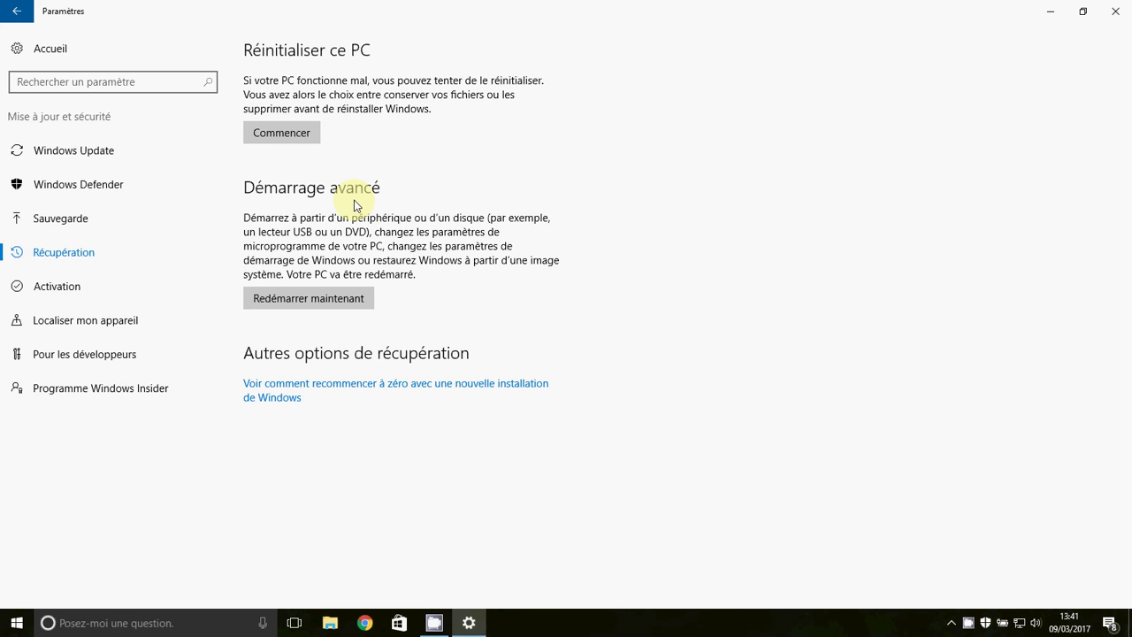
{"action": "left_click", "coordinate": [1119, 19]}
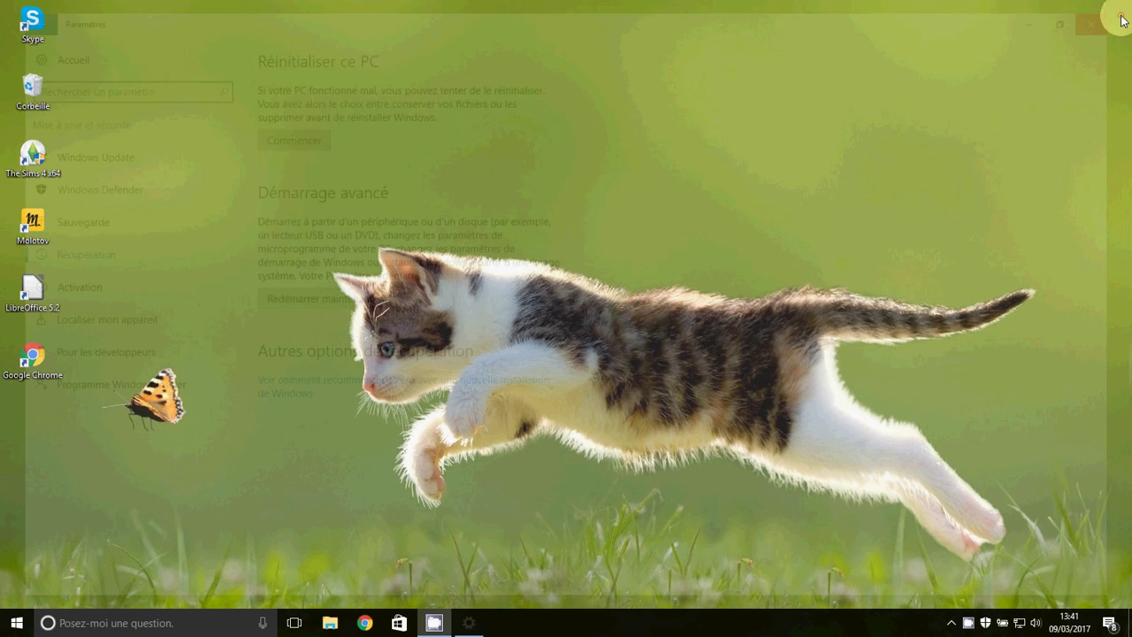